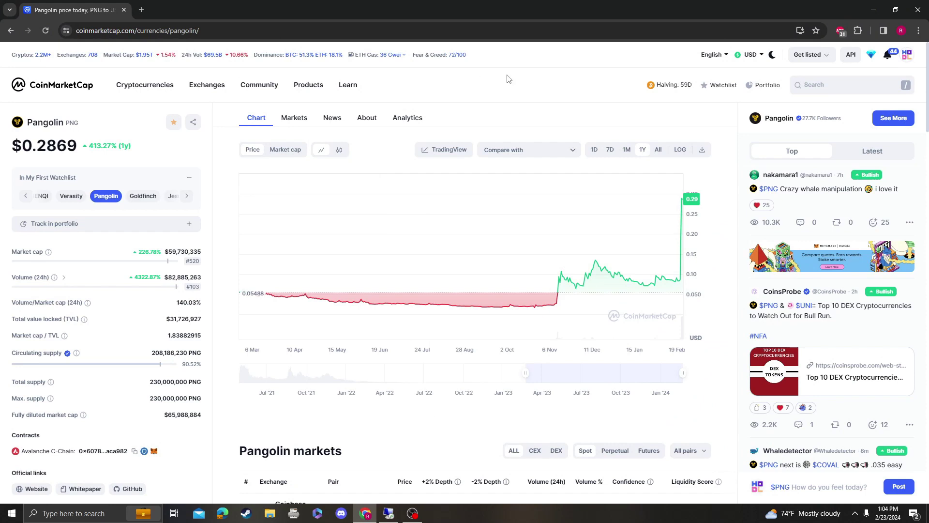
Compare Pangolin's price over 7D, 1M, 1Y and All ranges, ending on the one-year view.
{"action": "left_click", "coordinate": [609, 150]}
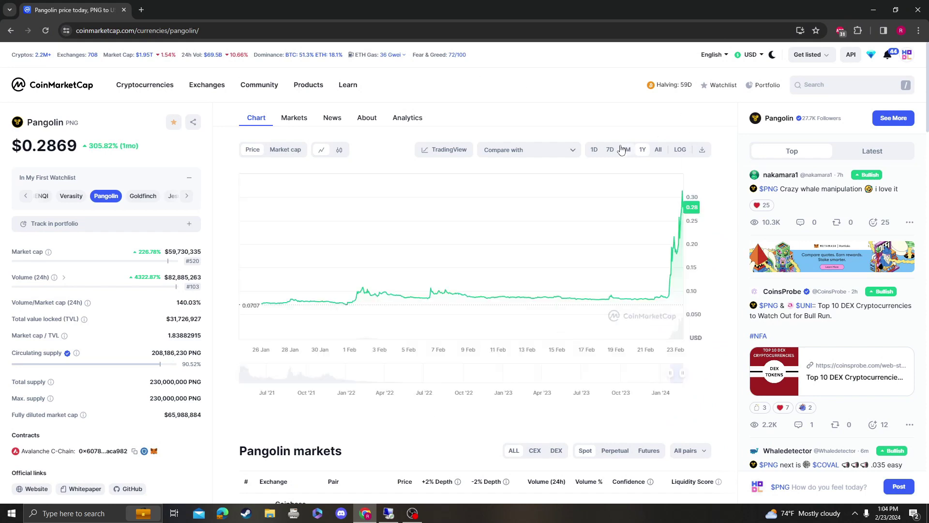
{"action": "left_click", "coordinate": [627, 153]}
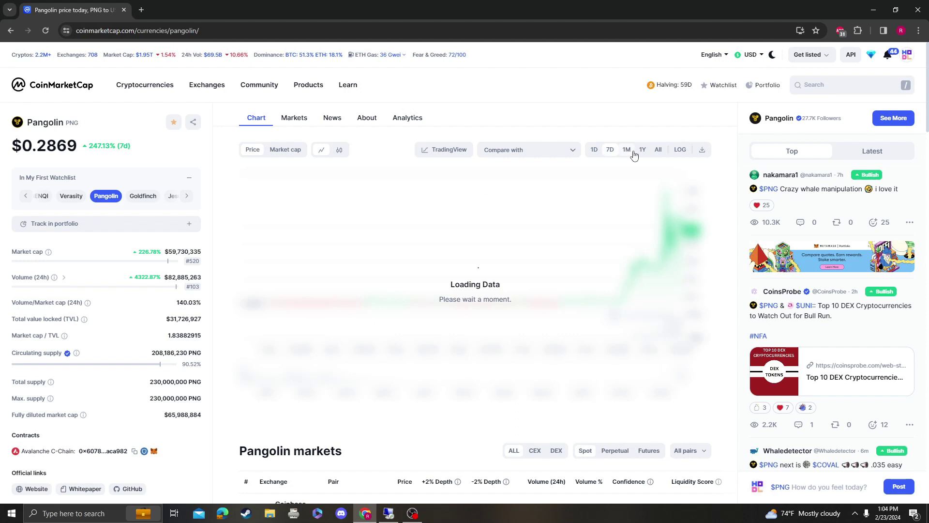
{"action": "left_click", "coordinate": [642, 153]}
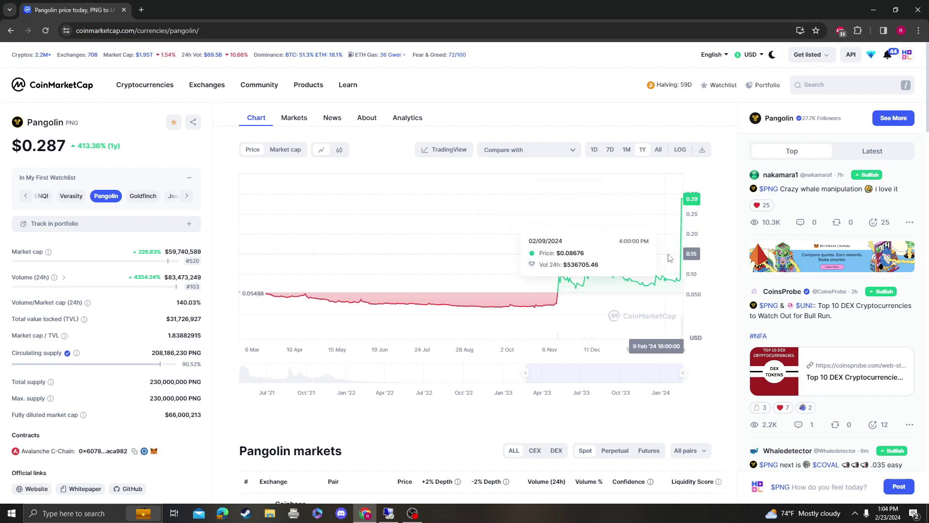
{"action": "left_click", "coordinate": [609, 150]}
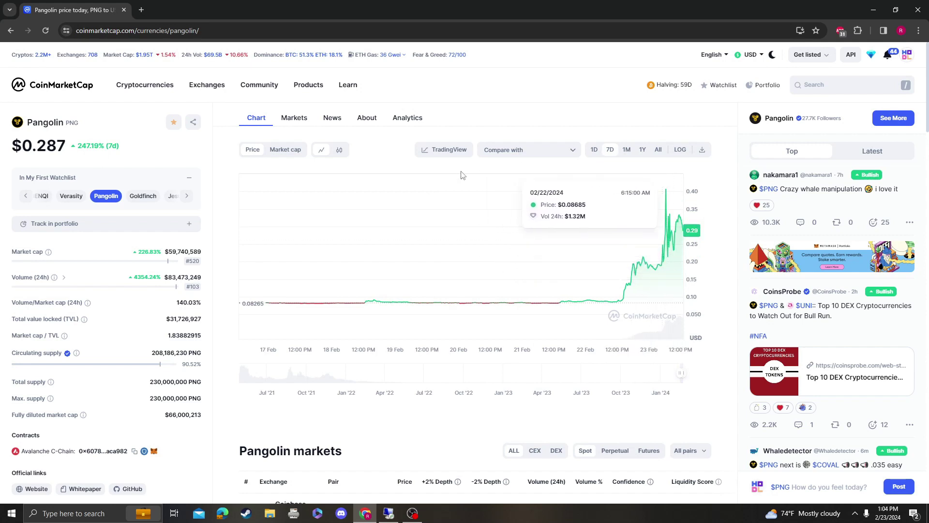
{"action": "left_click", "coordinate": [658, 149]}
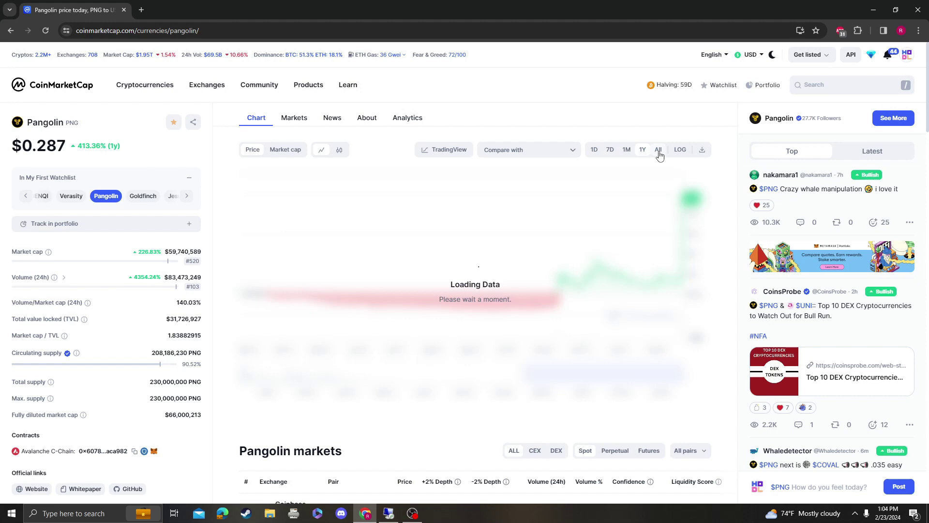
{"action": "left_click", "coordinate": [642, 149]}
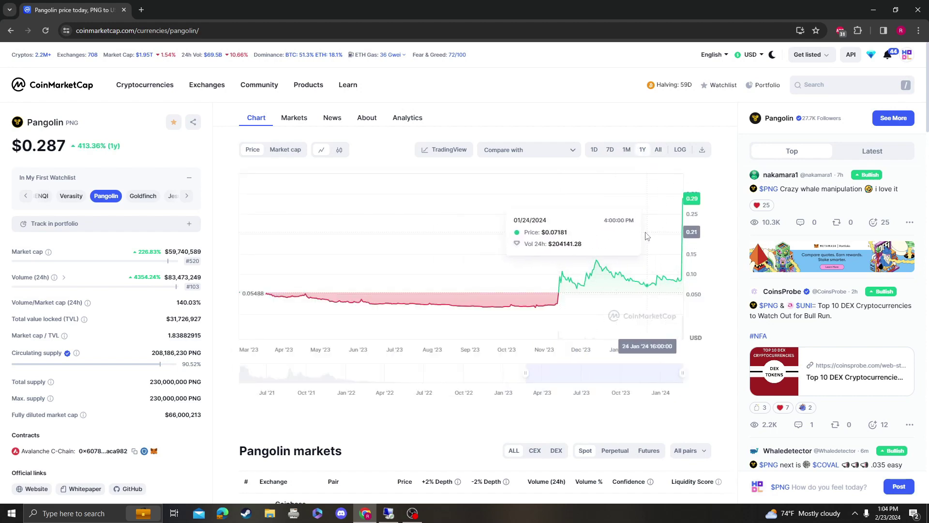
Open the TradingView chart and add RSI Divergence Indicator and Relative Strength Index panes.
{"action": "mouse_move", "coordinate": [148, 98]}
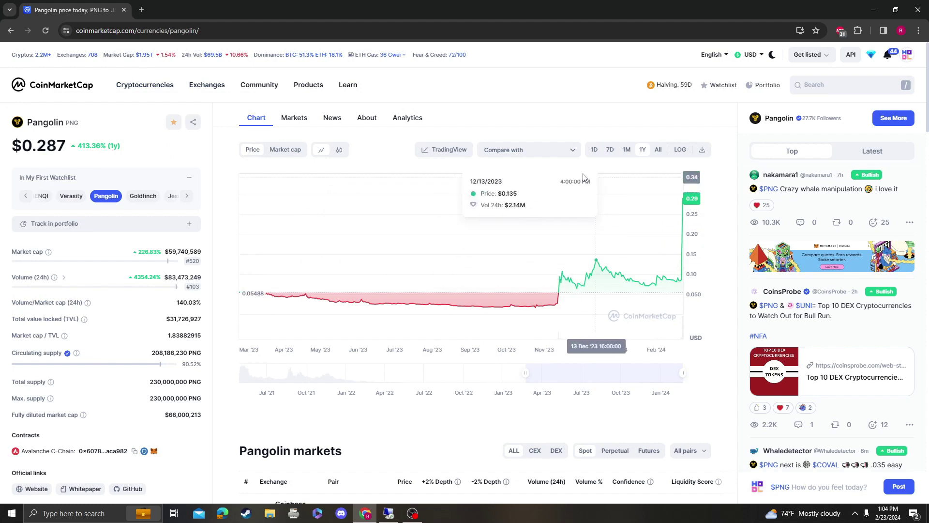
{"action": "left_click", "coordinate": [463, 156]}
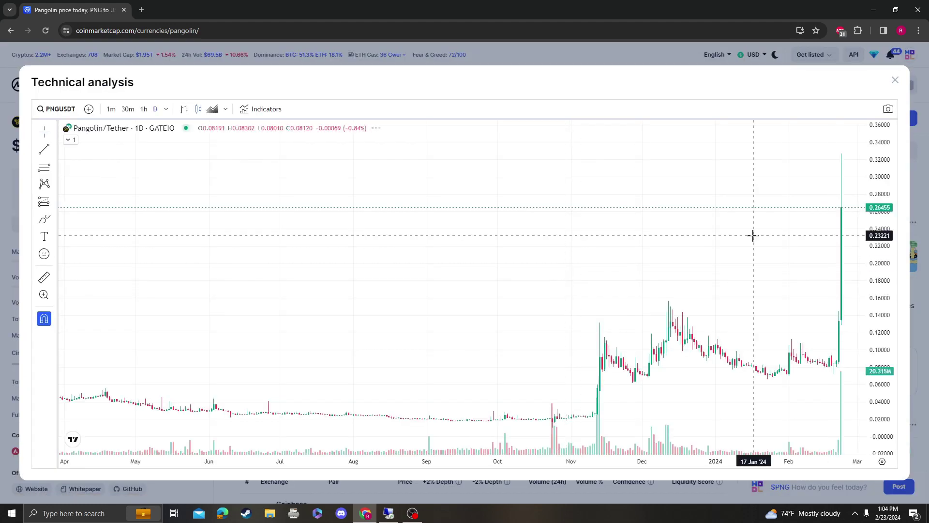
{"action": "left_click_drag", "start_coordinate": [684, 265], "coordinate": [588, 266]}
{"action": "left_click", "coordinate": [265, 110]}
{"action": "type", "text": "rsi"}
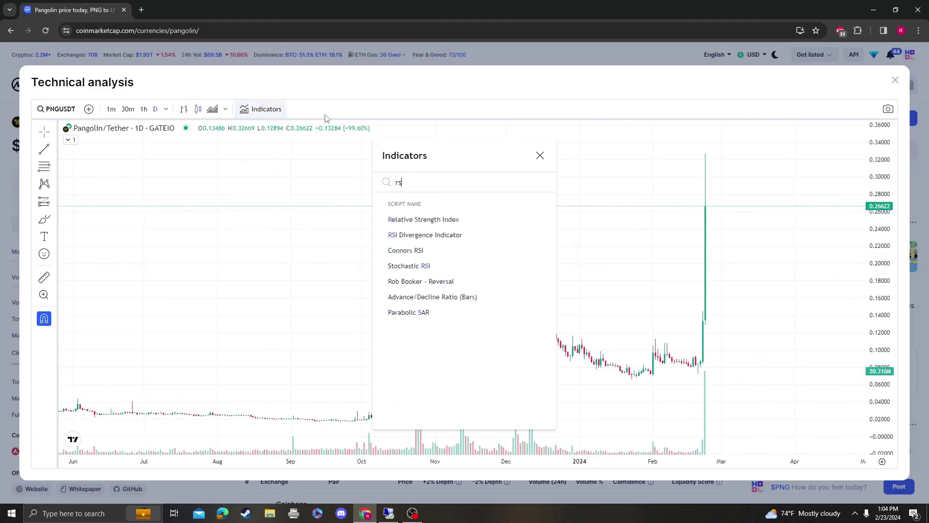
{"action": "left_click", "coordinate": [487, 234]}
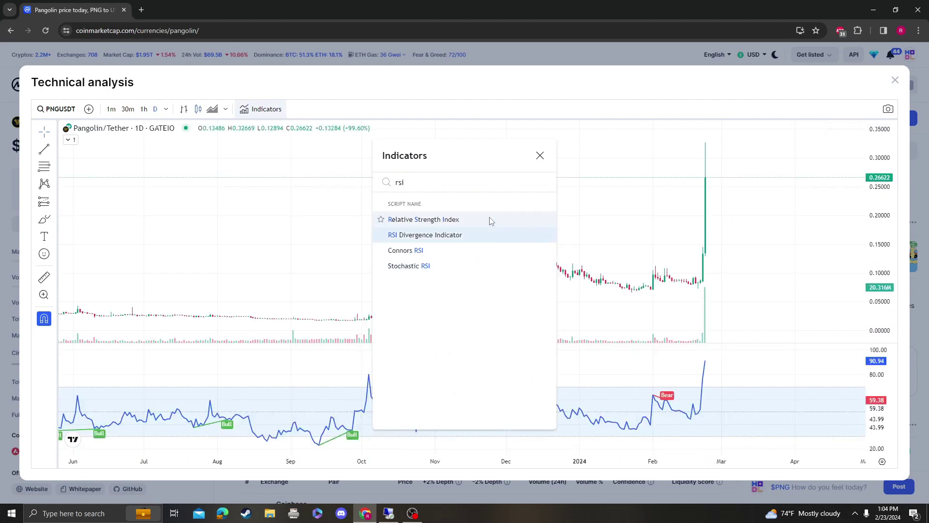
{"action": "left_click", "coordinate": [489, 219]}
{"action": "left_click", "coordinate": [689, 224]}
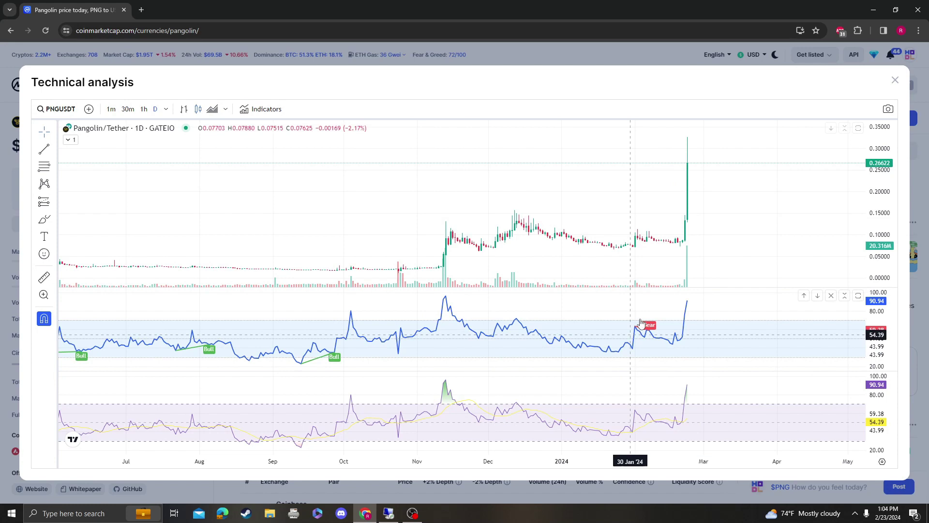
Pan the chart to leave empty future space on the right and select Fib Retracement.
{"action": "left_click_drag", "start_coordinate": [696, 410], "coordinate": [560, 180]}
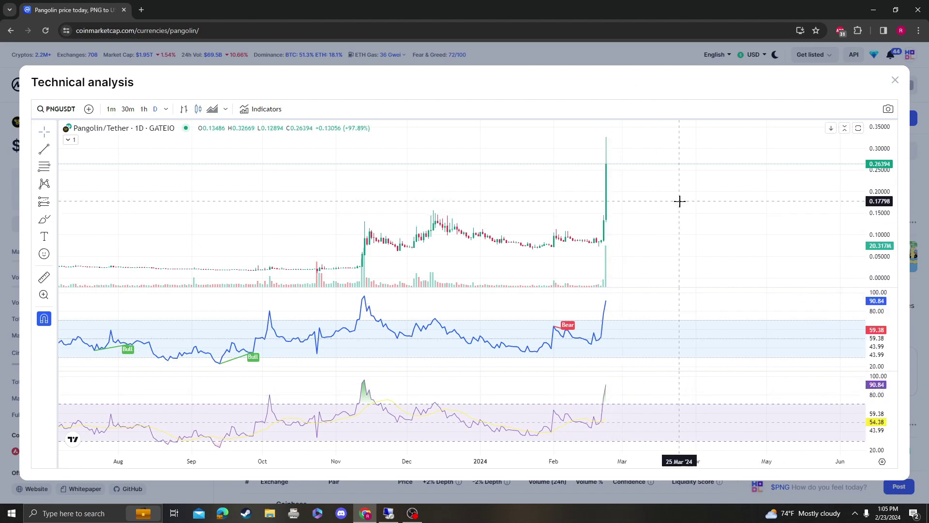
{"action": "left_click", "coordinate": [54, 166]}
{"action": "left_click", "coordinate": [94, 165]}
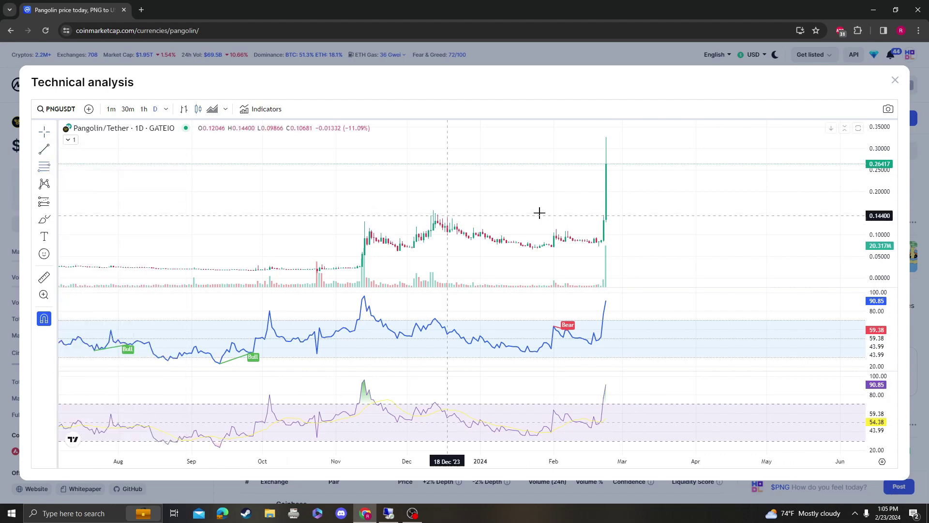
{"action": "scroll", "coordinate": [574, 203], "scroll_direction": "up", "scroll_amount": 5}
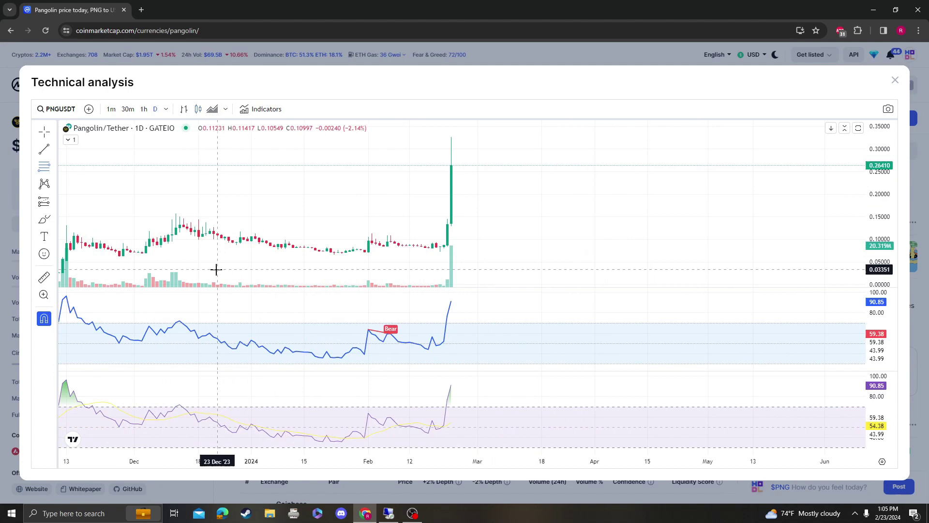
{"action": "scroll", "coordinate": [290, 257], "scroll_direction": "down", "scroll_amount": 3}
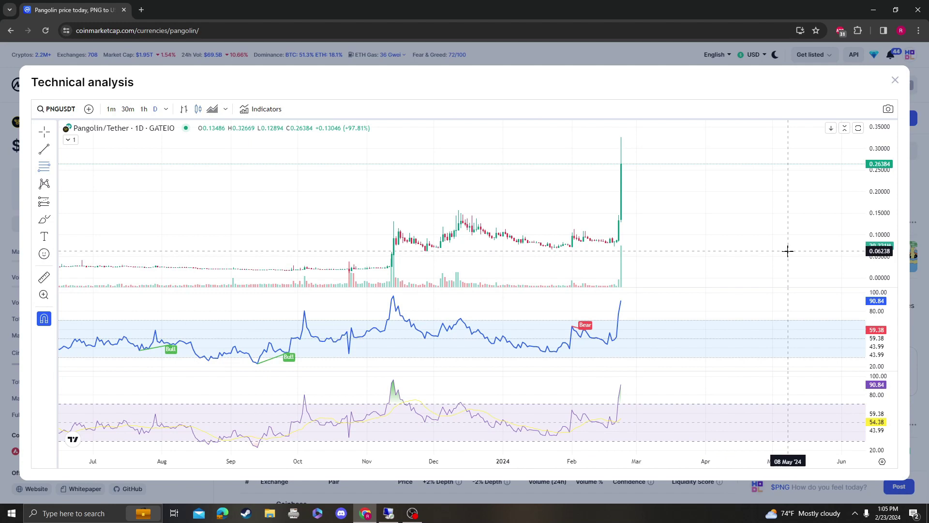
{"action": "mouse_move", "coordinate": [787, 250]}
{"action": "left_mouse_down"}
{"action": "mouse_move", "coordinate": [414, 137]}
{"action": "mouse_move", "coordinate": [349, 138]}
{"action": "left_mouse_up"}
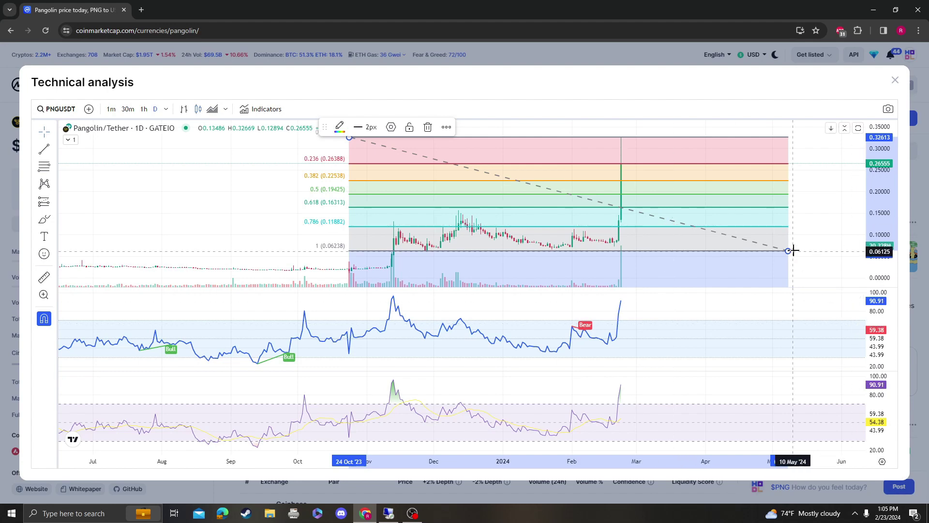
{"action": "key", "text": "Delete"}
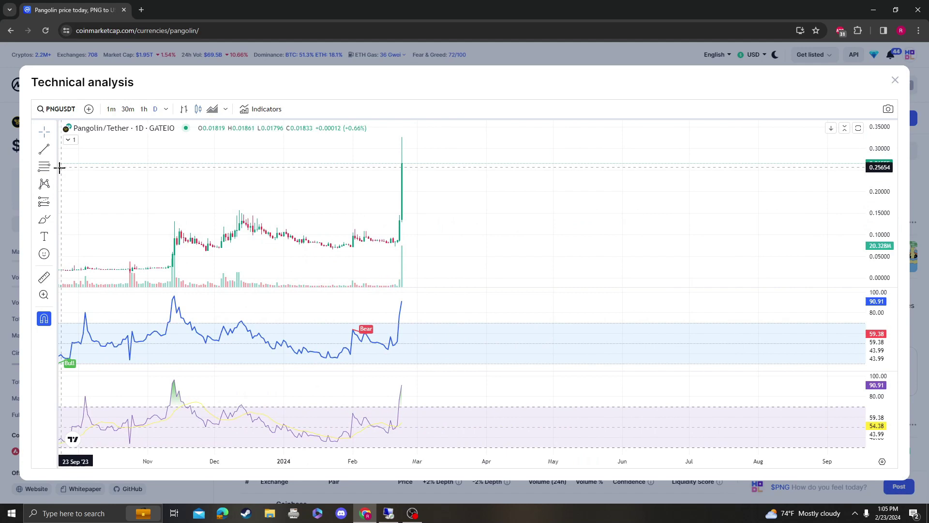
Anchor a Fibonacci drawing at the recent spike and compress the price scale toward the 4.236 level.
{"action": "left_click", "coordinate": [54, 165]}
{"action": "left_click", "coordinate": [68, 167]}
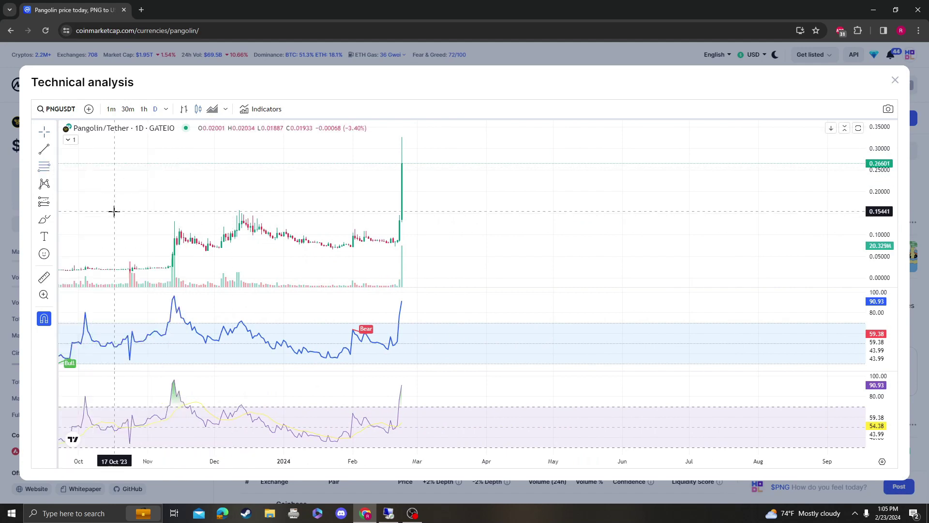
{"action": "left_click", "coordinate": [642, 210]}
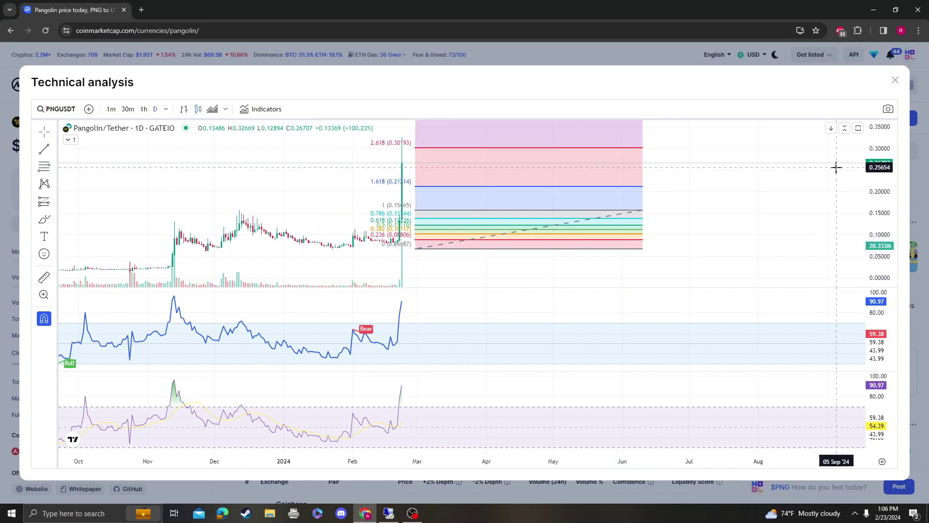
{"action": "left_click_drag", "start_coordinate": [871, 169], "coordinate": [863, 207]}
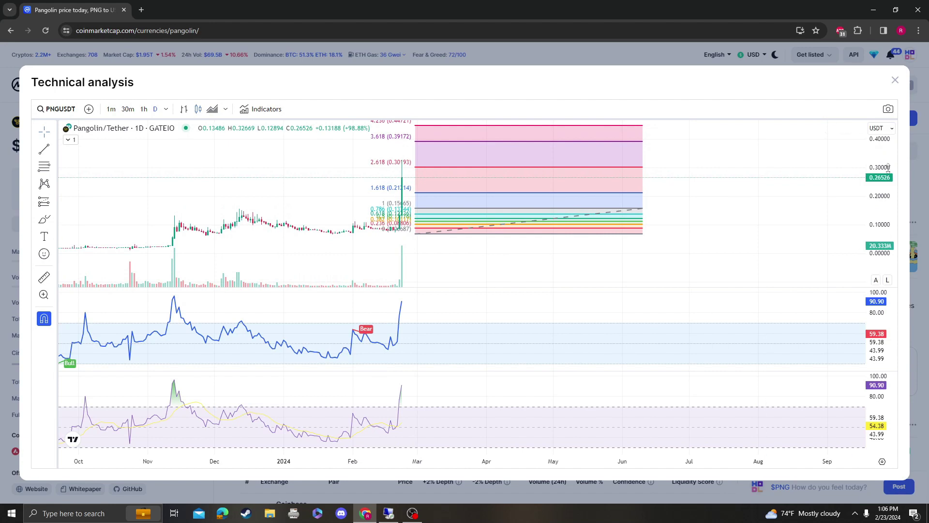
{"action": "mouse_move", "coordinate": [888, 168]}
{"action": "left_mouse_down"}
{"action": "mouse_move", "coordinate": [889, 195]}
{"action": "mouse_move", "coordinate": [893, 182]}
{"action": "left_mouse_up"}
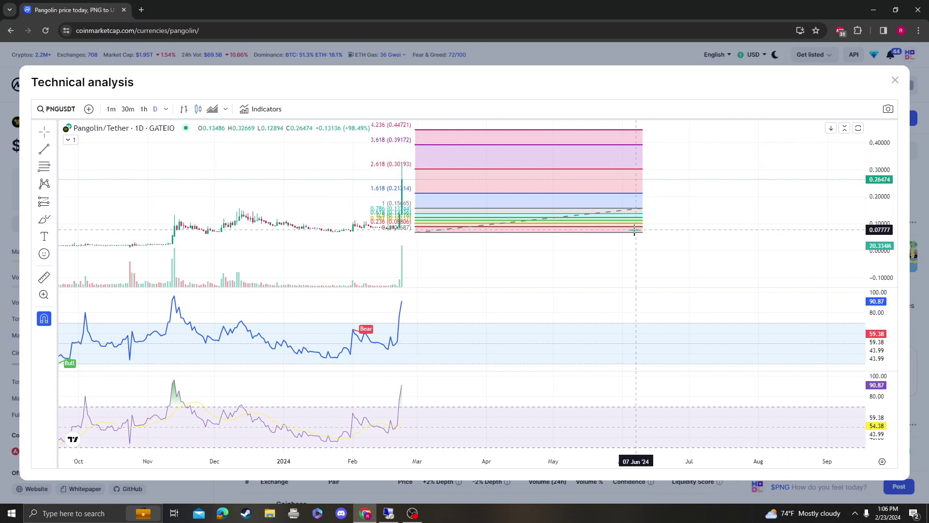
Delete the Fibonacci drawing, shift the candles later, and close the technical-analysis chart.
{"action": "key", "text": "Delete"}
{"action": "left_click_drag", "start_coordinate": [601, 198], "coordinate": [701, 196]}
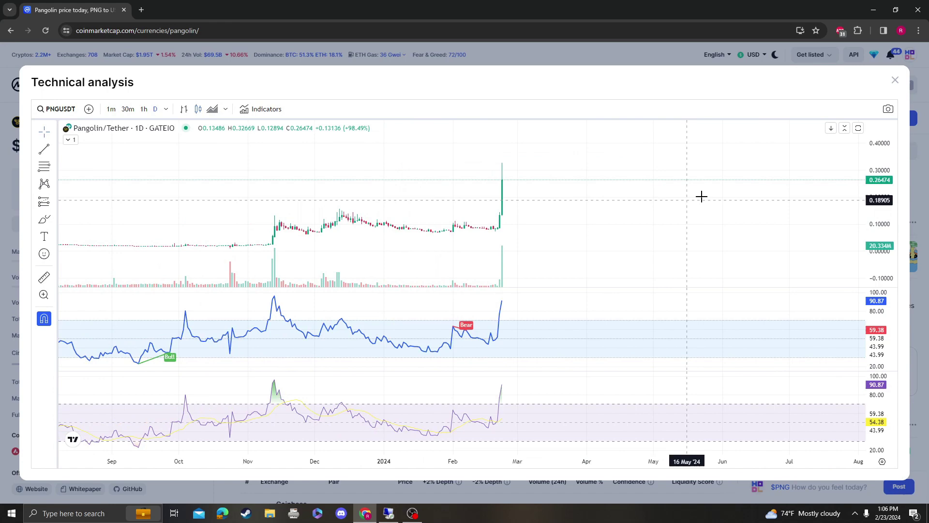
{"action": "left_click", "coordinate": [894, 81]}
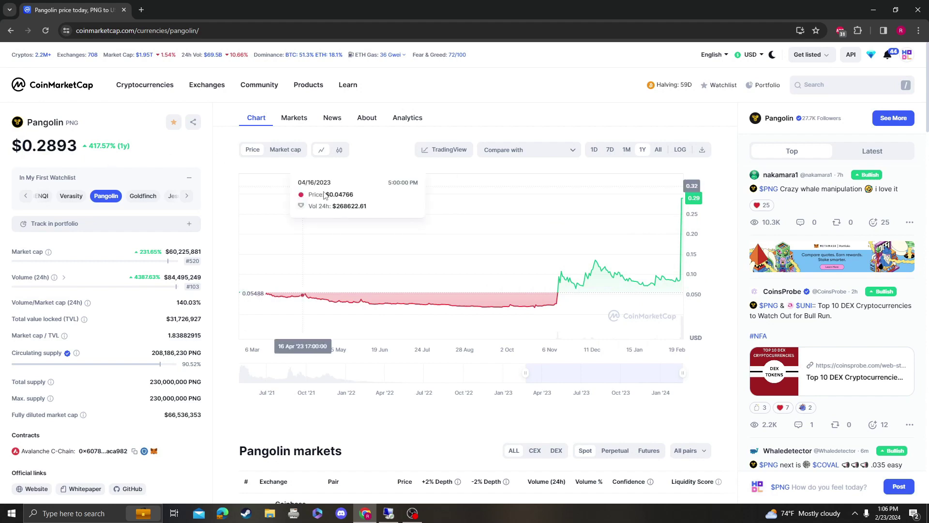
Switch Pangolin's chart to the 1M range, briefly reopening and closing the technical-analysis chart.
{"action": "left_click", "coordinate": [626, 149]}
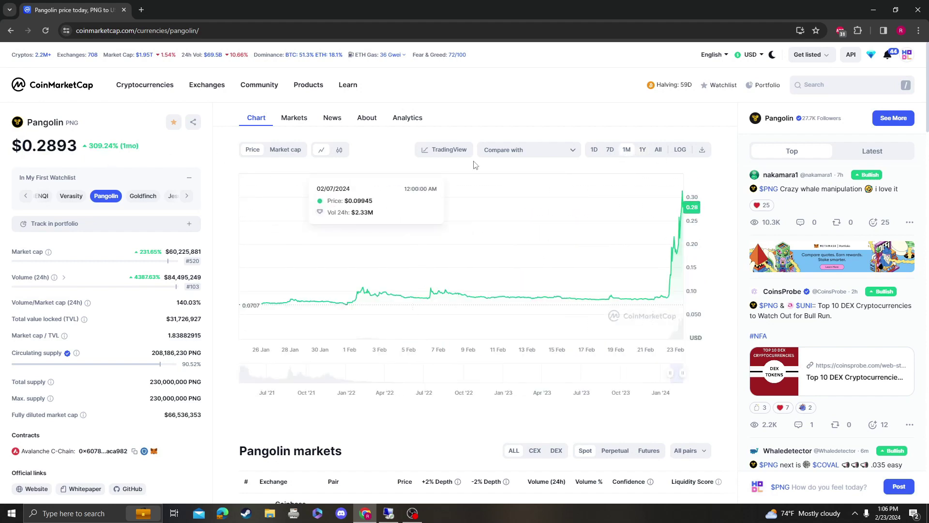
{"action": "left_click", "coordinate": [457, 150]}
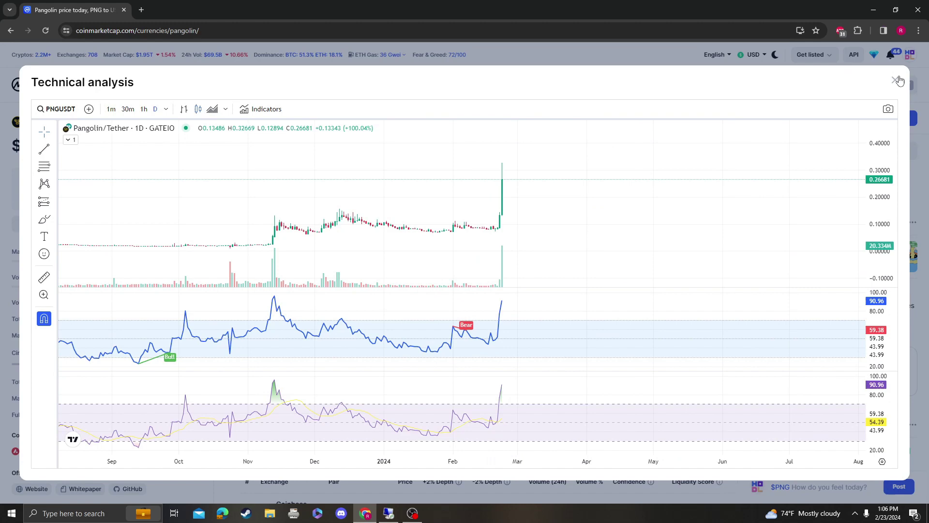
{"action": "left_click", "coordinate": [896, 80]}
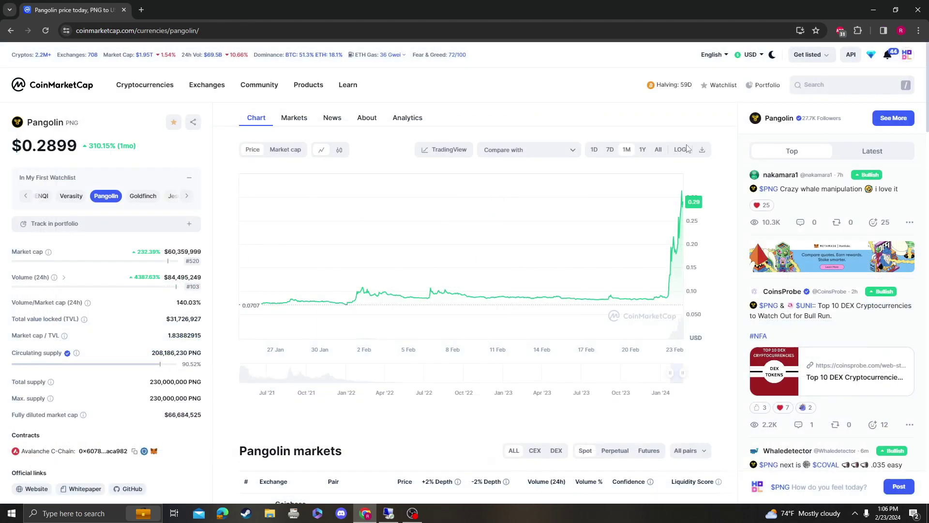
Step the Pangolin chart range through 1Y and 1M to settle on 7D.
{"action": "left_click", "coordinate": [643, 150]}
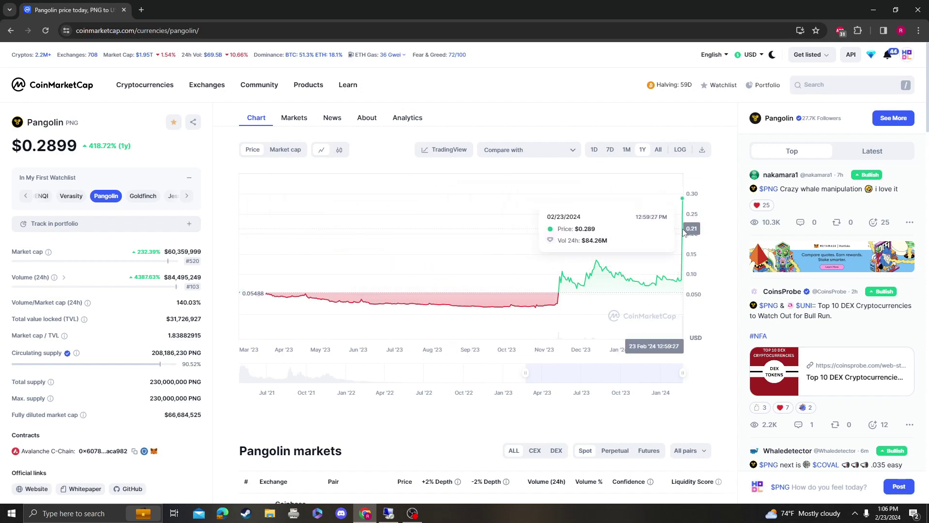
{"action": "left_click", "coordinate": [626, 149]}
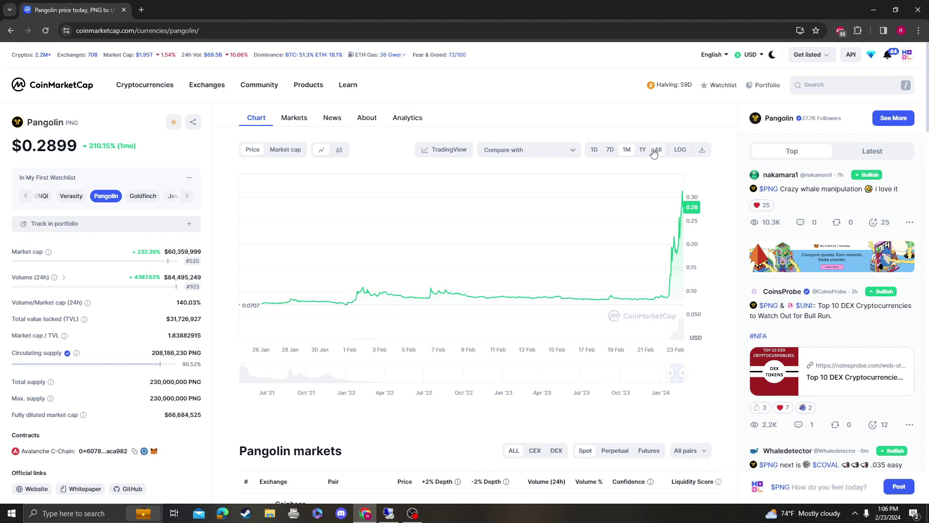
{"action": "left_click", "coordinate": [610, 150]}
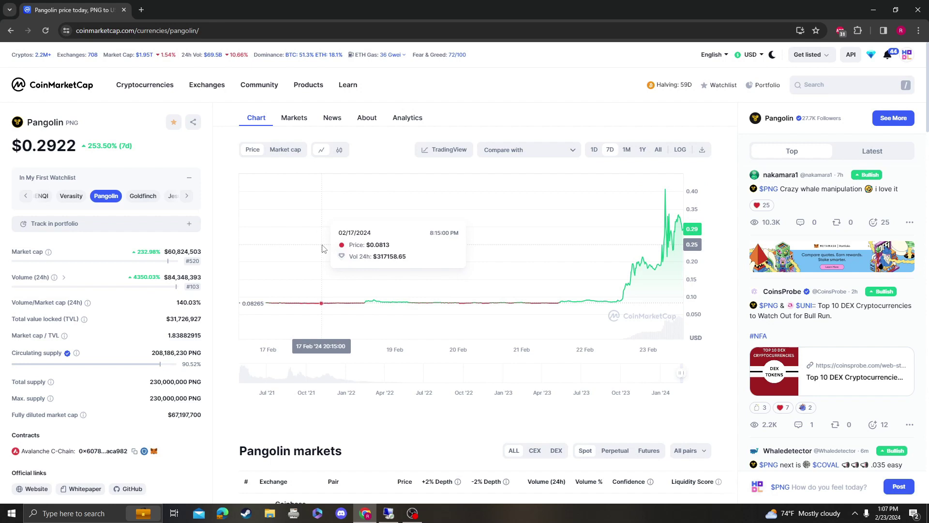
Switch the Pangolin chart from the 1Y range to All for the full history.
{"action": "left_click", "coordinate": [642, 149]}
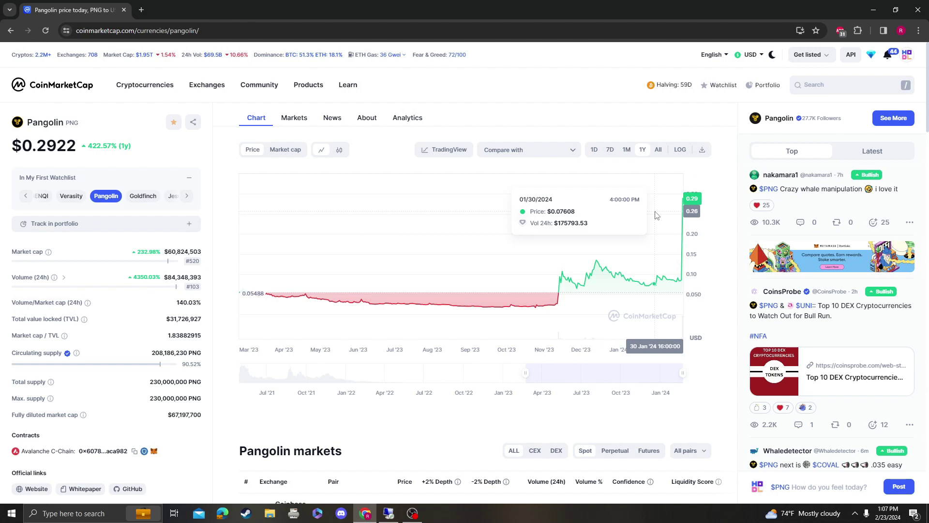
{"action": "left_click", "coordinate": [658, 149]}
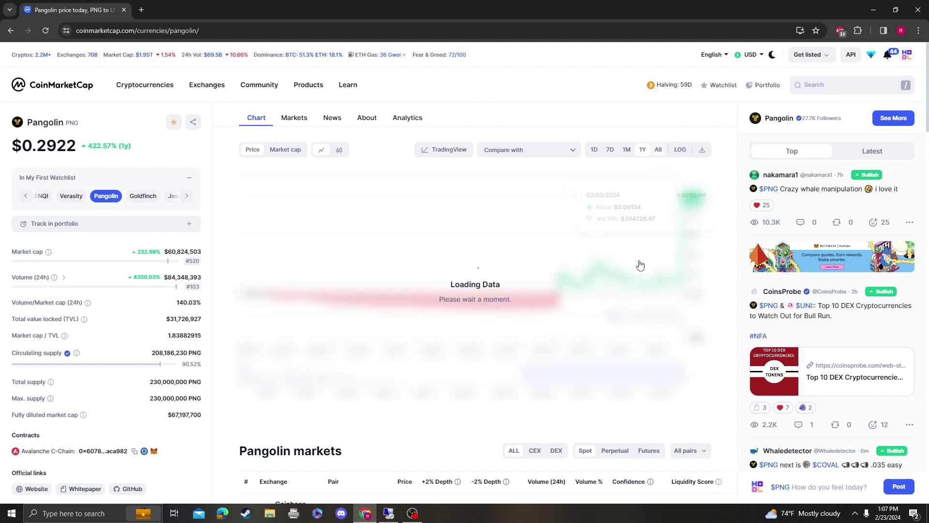